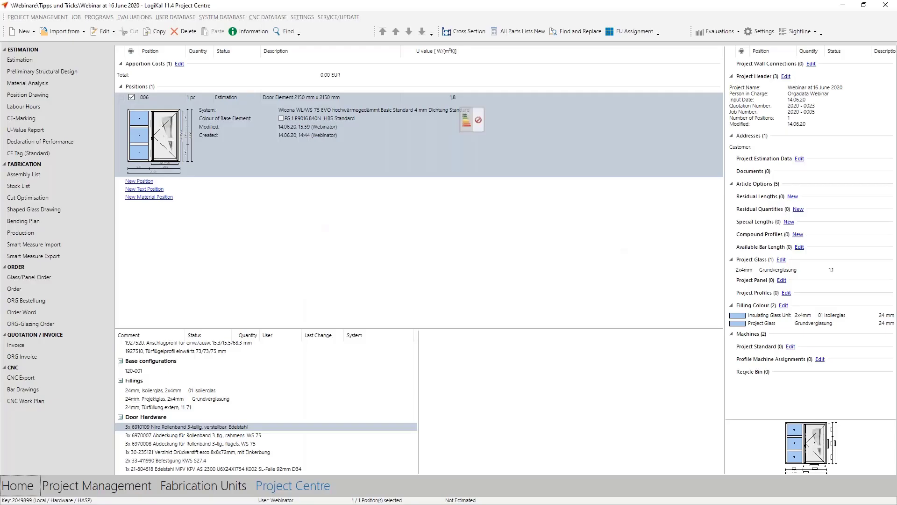
# Step: In Basic Estimation Data, copy the 'regular customer' set as 'regular customer VAT 16%'
pyautogui.click(173, 18)
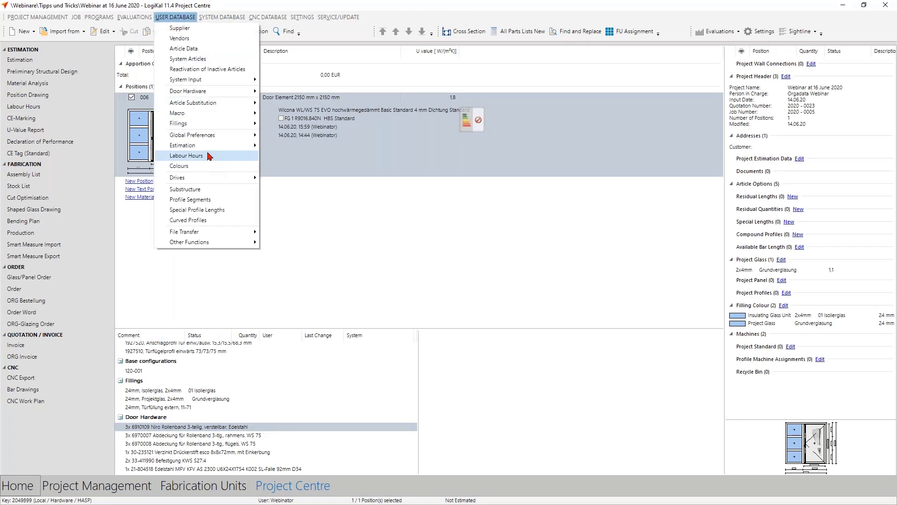
pyautogui.moveTo(233, 146)
pyautogui.click(282, 152)
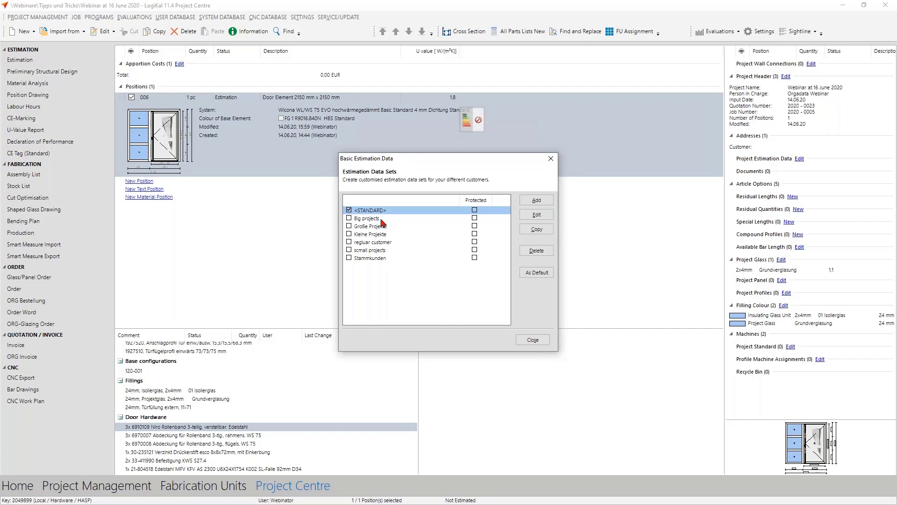
pyautogui.click(380, 243)
pyautogui.rightClick(381, 246)
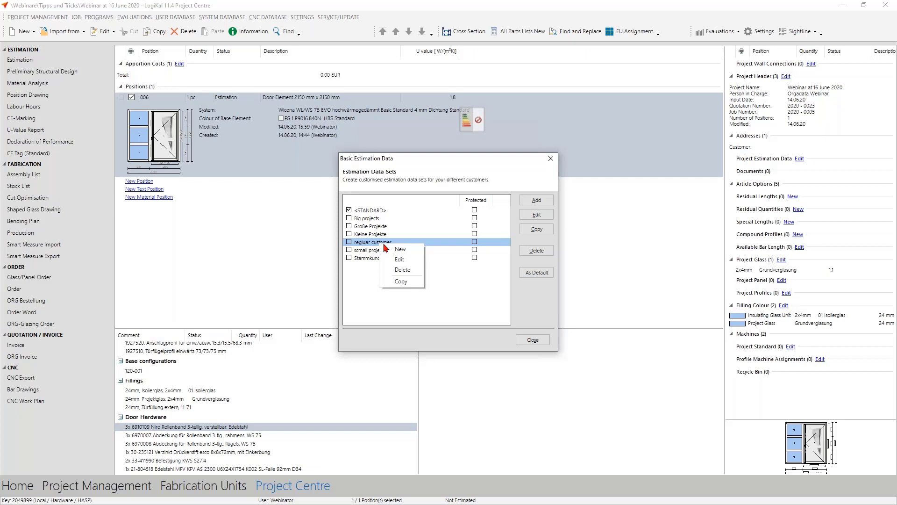
pyautogui.click(401, 281)
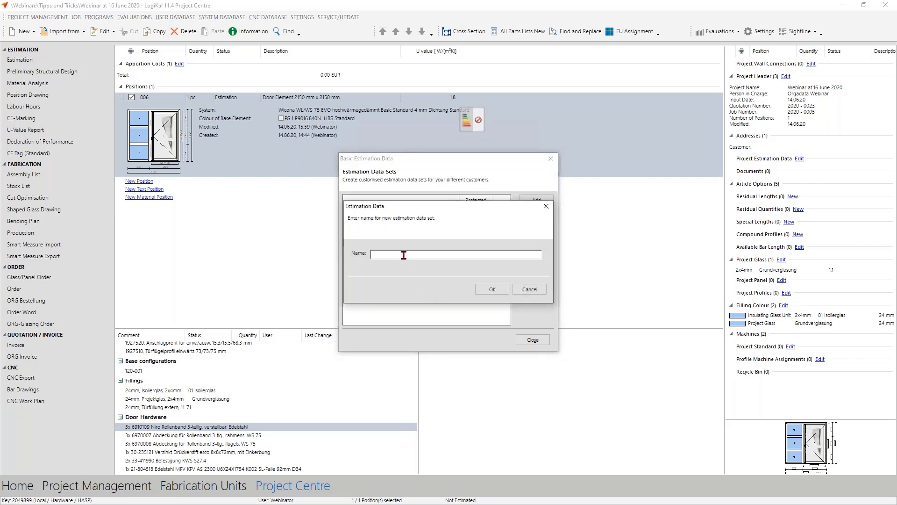
pyautogui.write('regular custaome')
pyautogui.press('BackSpace')
pyautogui.write('VAT 16%')
pyautogui.click(495, 289)
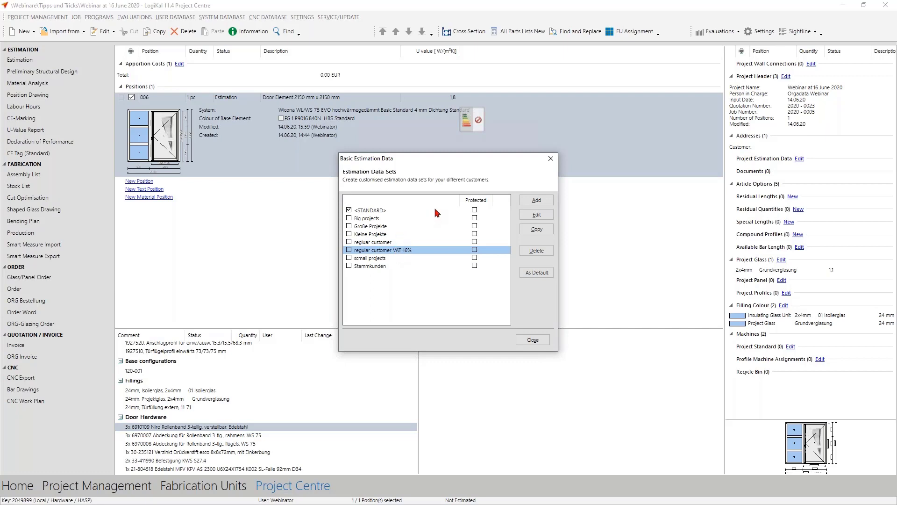
# Step: Change the new set's value-added tax from 19 to 16 and save it
pyautogui.write('16')
pyautogui.click(531, 401)
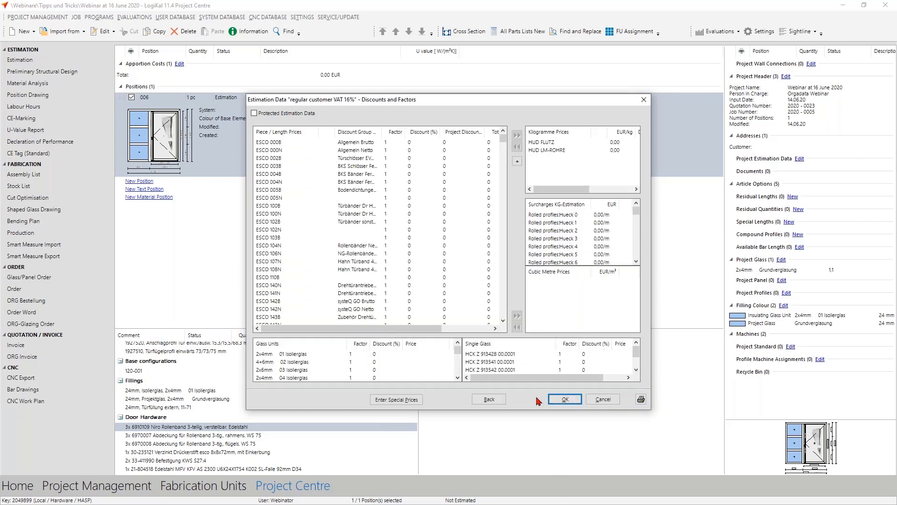
pyautogui.click(561, 399)
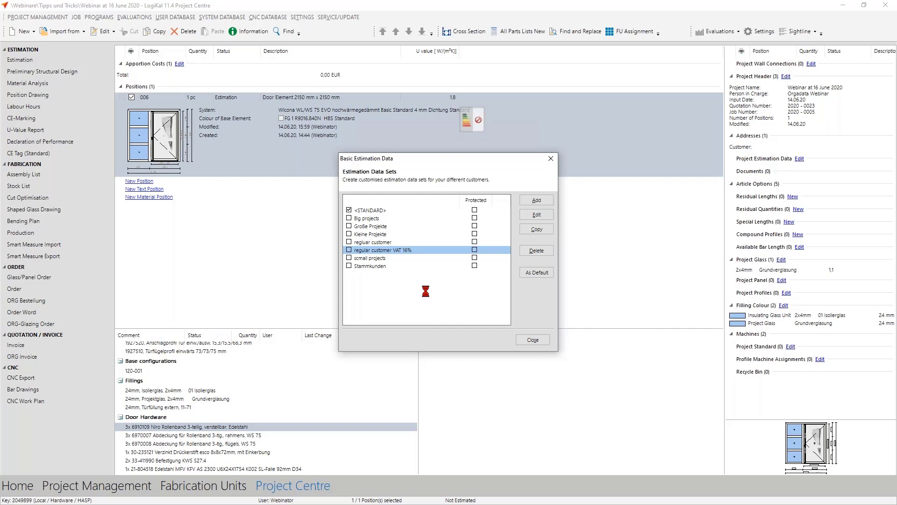
# Step: Reload the project's estimation data from the 'regular customer VAT 16%' set
pyautogui.click(532, 340)
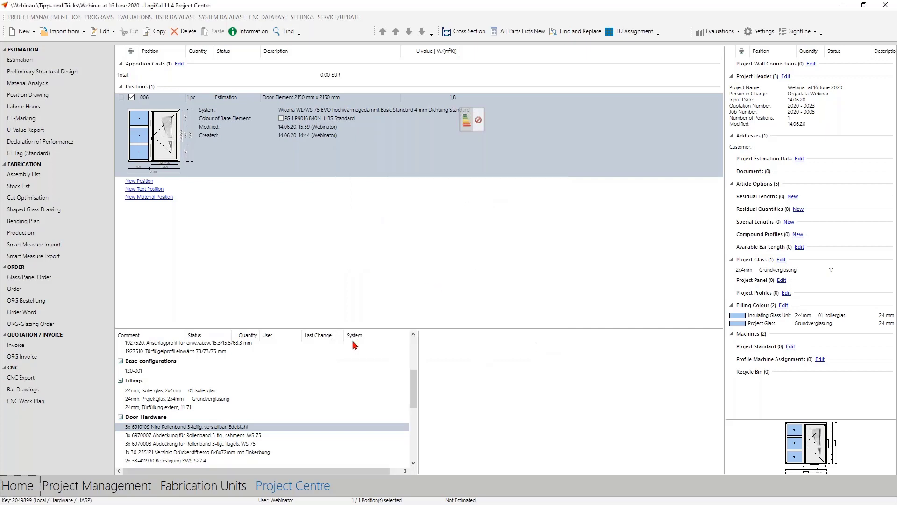
pyautogui.click(76, 17)
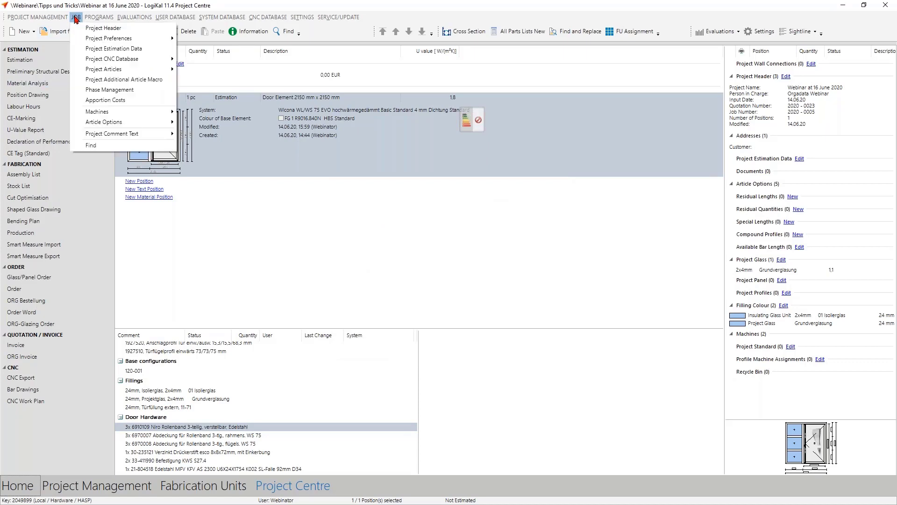
pyautogui.click(120, 49)
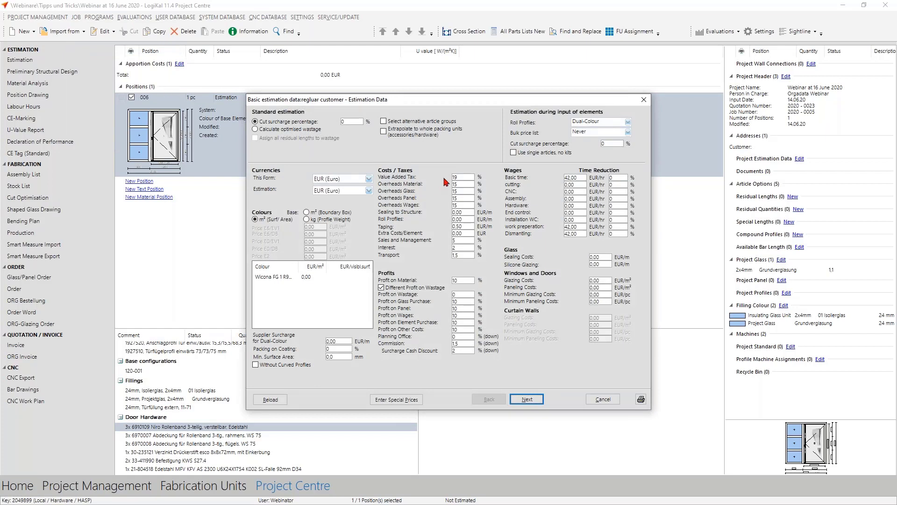
pyautogui.click(274, 403)
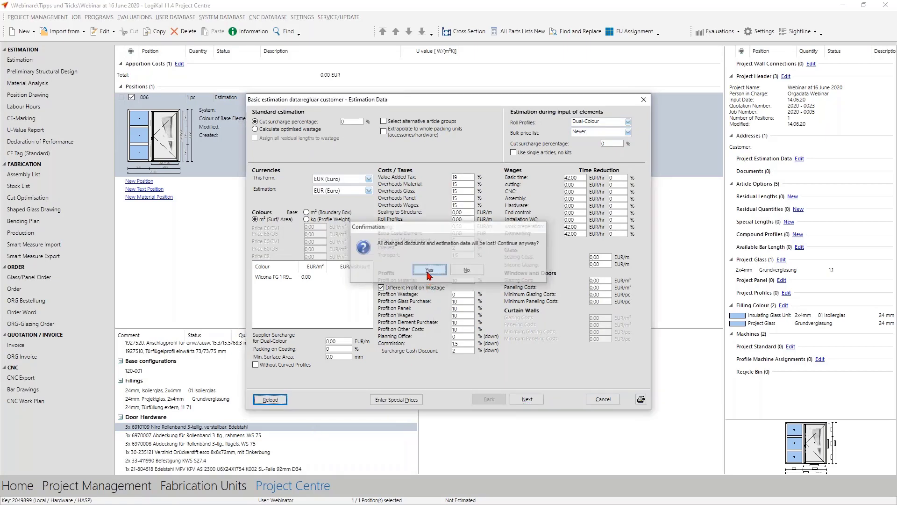
pyautogui.click(428, 270)
pyautogui.click(446, 242)
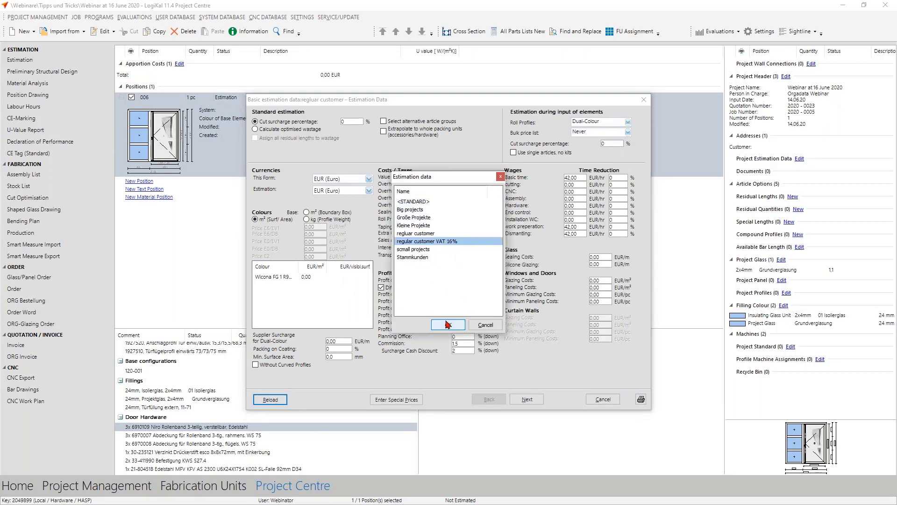
pyautogui.click(448, 324)
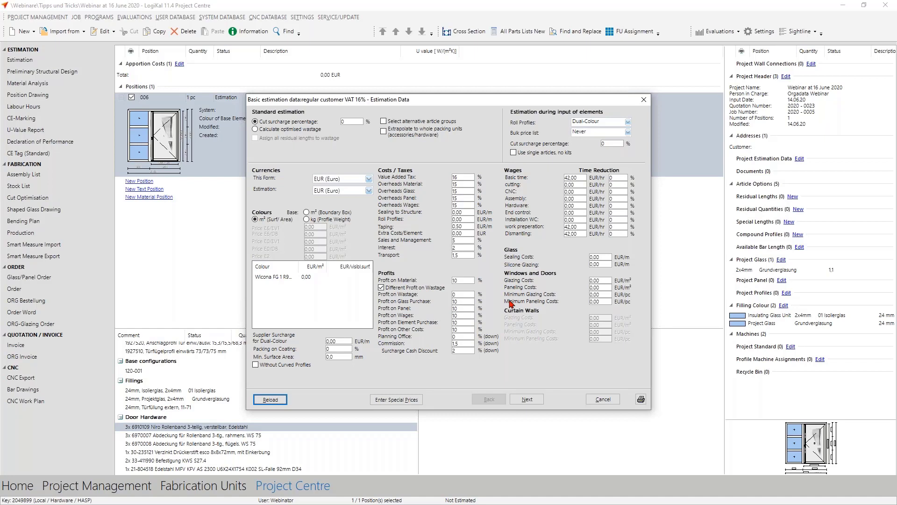
# Step: Advance to the Discounts and Factors page, where ESCO 301N shows 75%
pyautogui.click(530, 400)
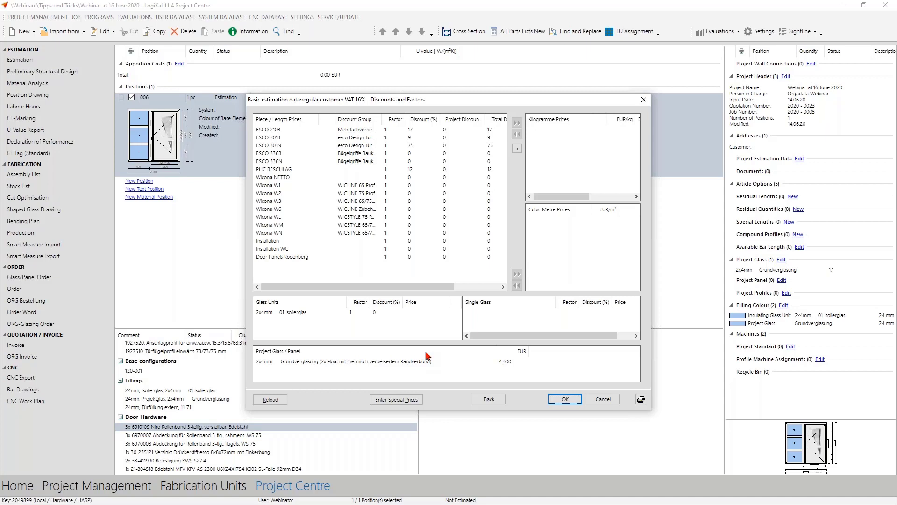
# Step: Give the Wicona WN group a 45% discount, factor 2 and 10% profit
pyautogui.doubleClick(348, 233)
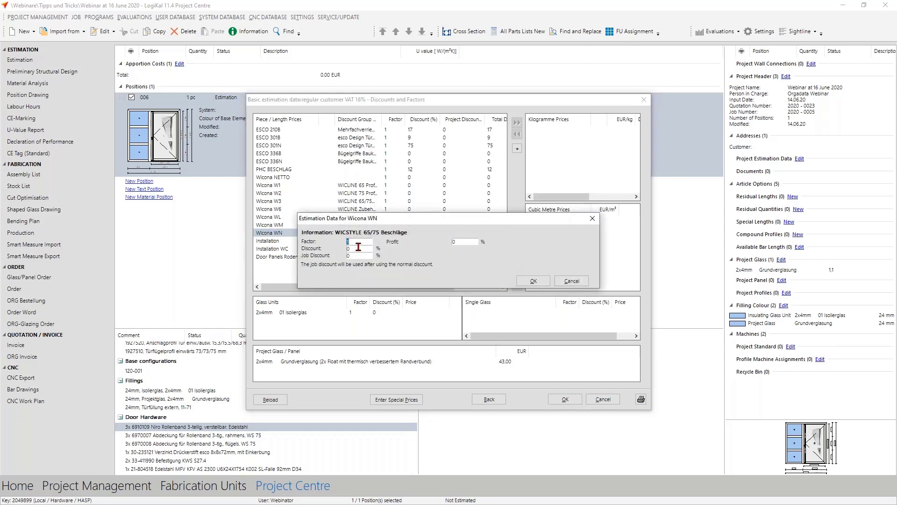
pyautogui.doubleClick(358, 249)
pyautogui.write('45')
pyautogui.write('2')
pyautogui.click(449, 241)
pyautogui.write('10')
# Step: Add a 5% job discount to Wicona WN and apply it, totalling 47.75
pyautogui.doubleClick(348, 256)
pyautogui.write('5')
pyautogui.click(543, 281)
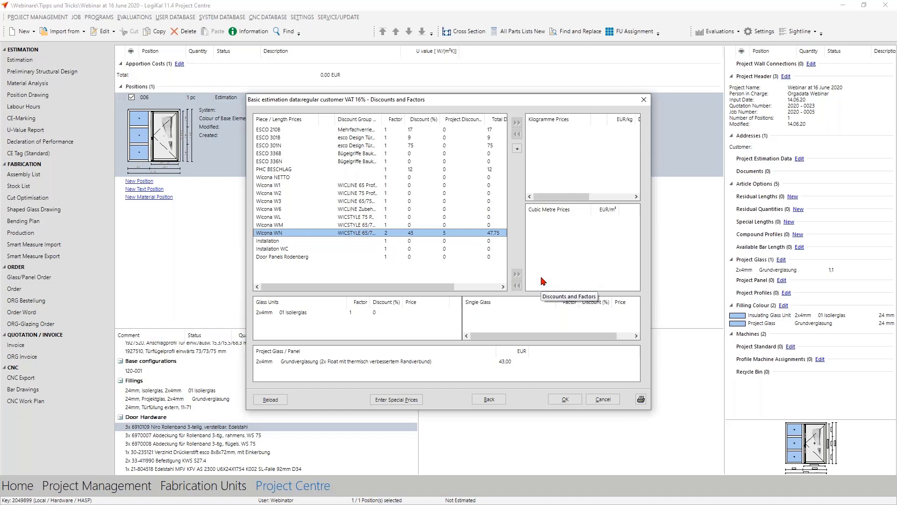
# Step: Add a special-price entry for Wicona butt hinge 6910109 in Niro-Design colour
pyautogui.click(405, 399)
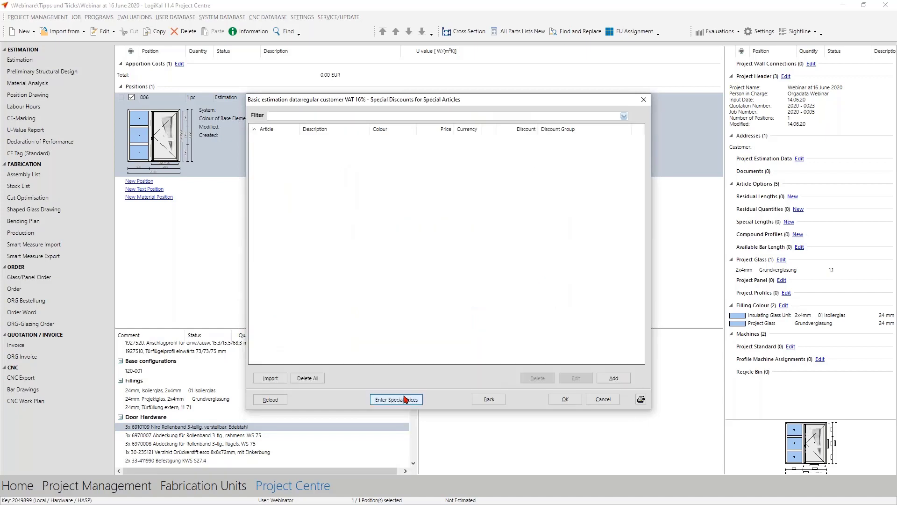
pyautogui.rightClick(429, 290)
pyautogui.click(432, 294)
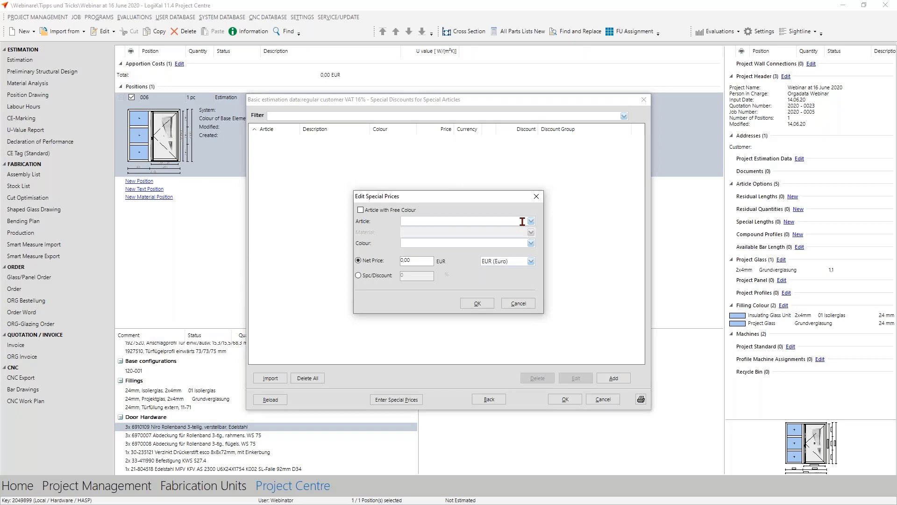
pyautogui.click(531, 221)
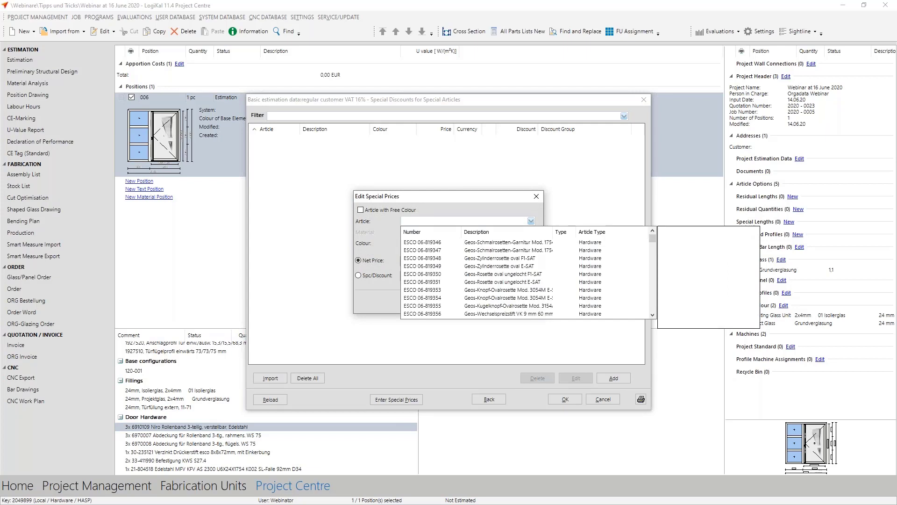
pyautogui.write('910109')
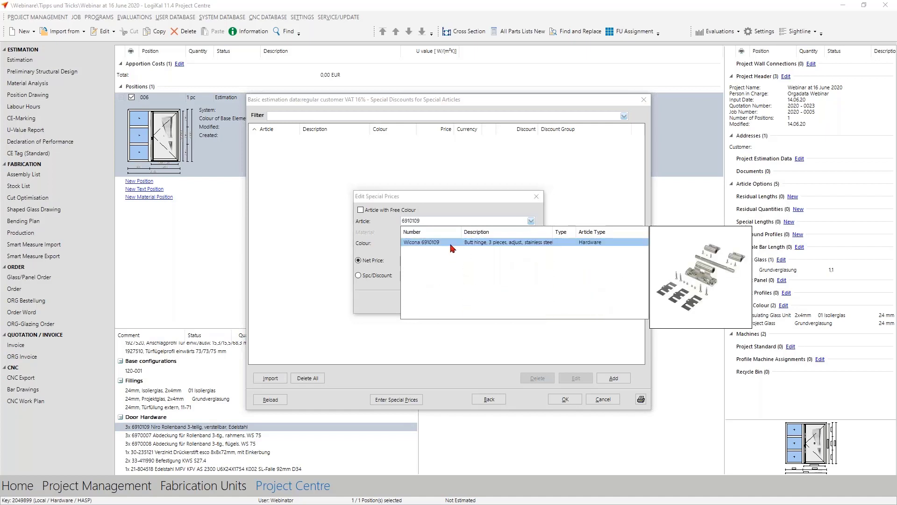
pyautogui.click(445, 242)
pyautogui.click(446, 245)
pyautogui.click(423, 275)
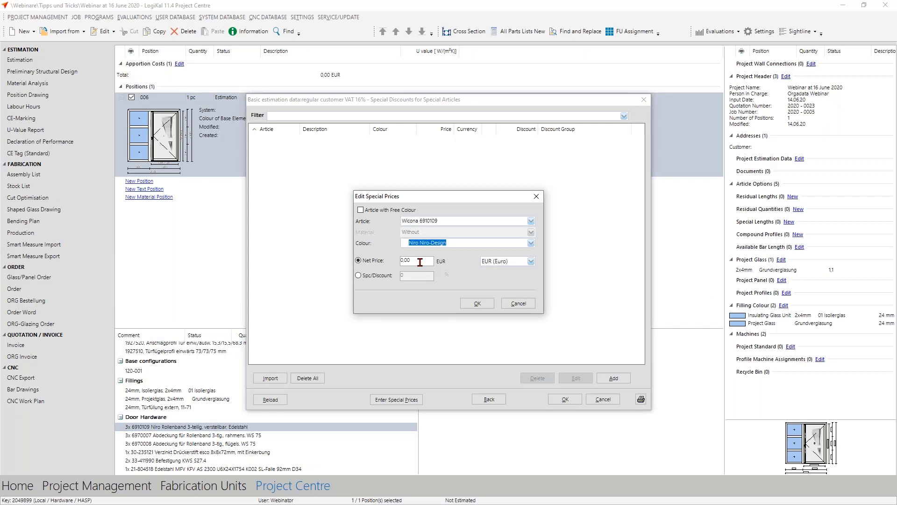
# Step: Give the hinge a 50% special discount and confirm it
pyautogui.click(384, 276)
pyautogui.click(412, 276)
pyautogui.doubleClick(413, 277)
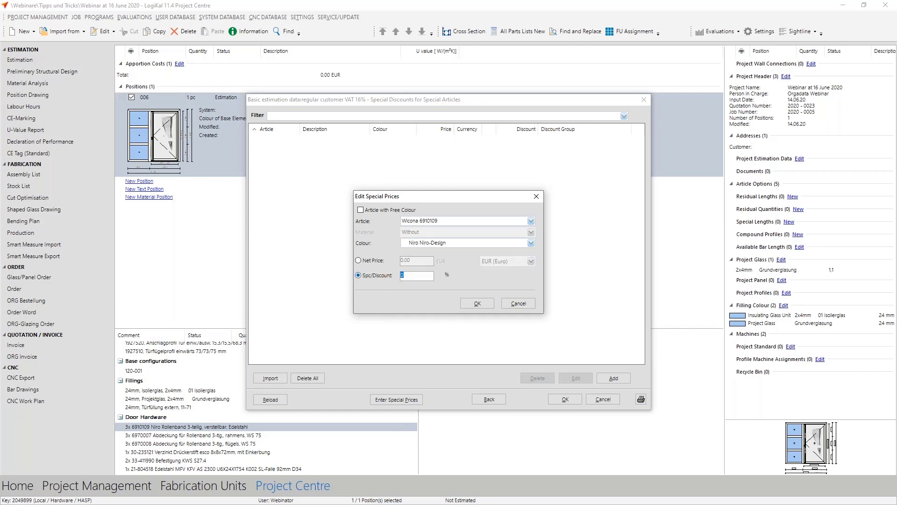
pyautogui.write('50')
pyautogui.click(473, 303)
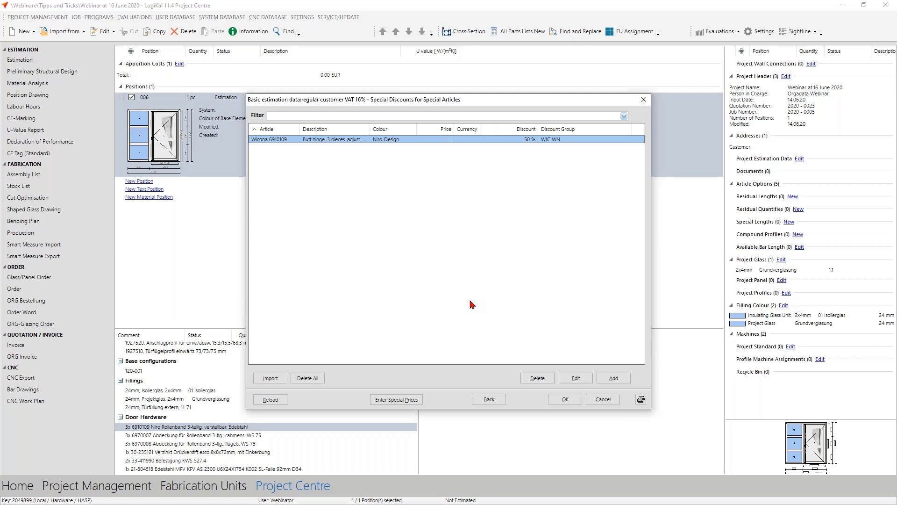
# Step: Return to Discounts and Factors and select the Wicona W1 group
pyautogui.click(488, 399)
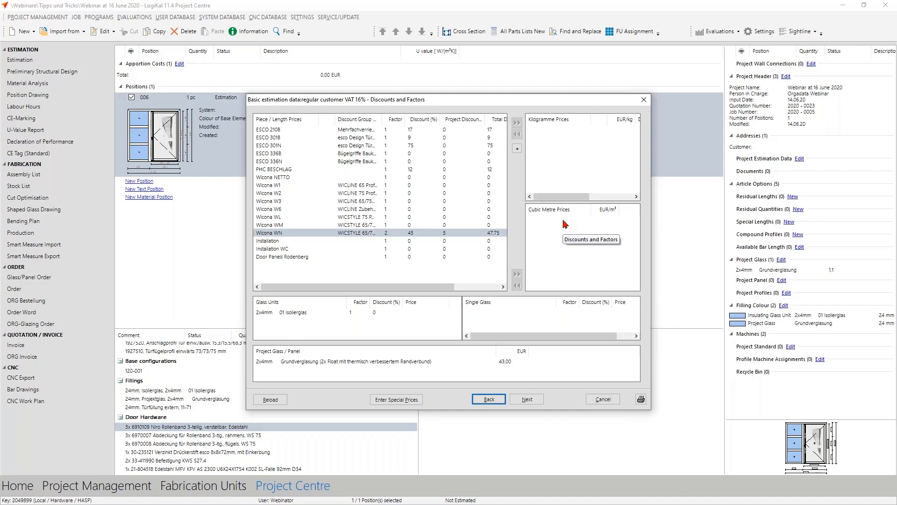
pyautogui.click(353, 189)
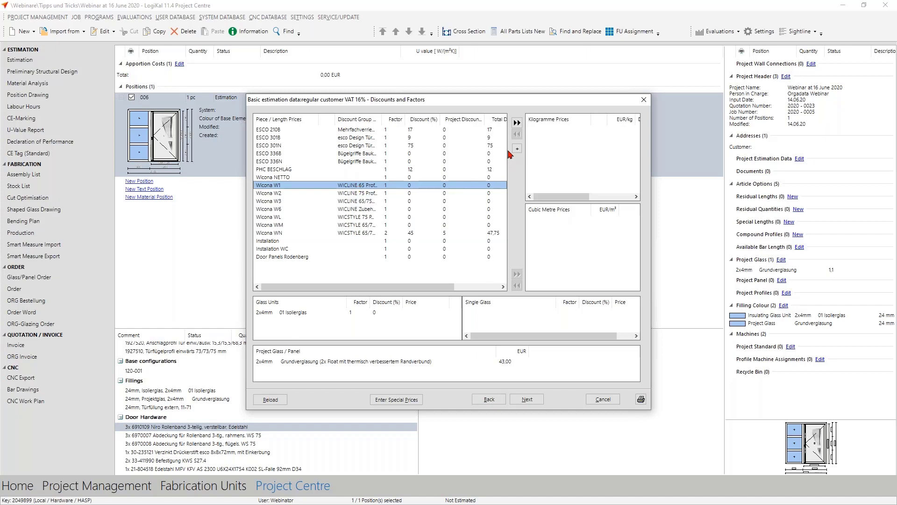
# Step: Price Wicona W1 by weight at 5 EUR/kg, dropping to 4 EUR/kg from 150 kg
pyautogui.click(516, 124)
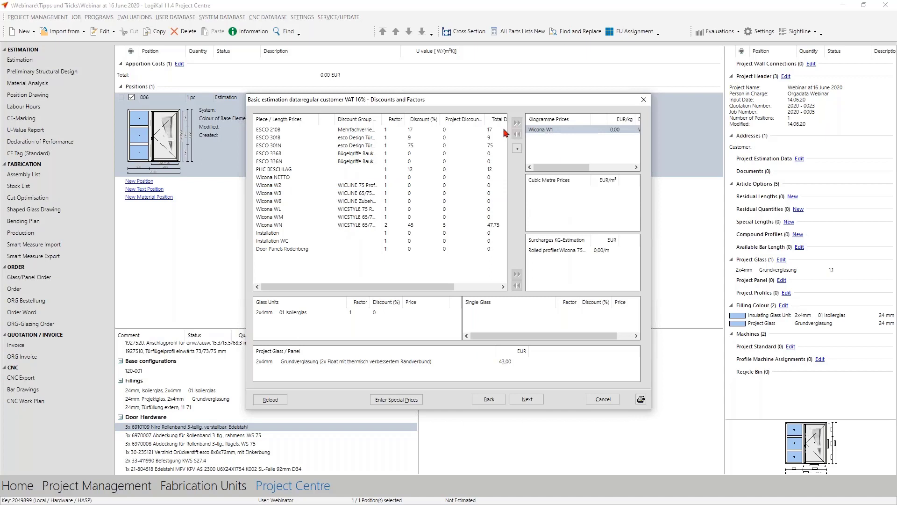
pyautogui.doubleClick(568, 130)
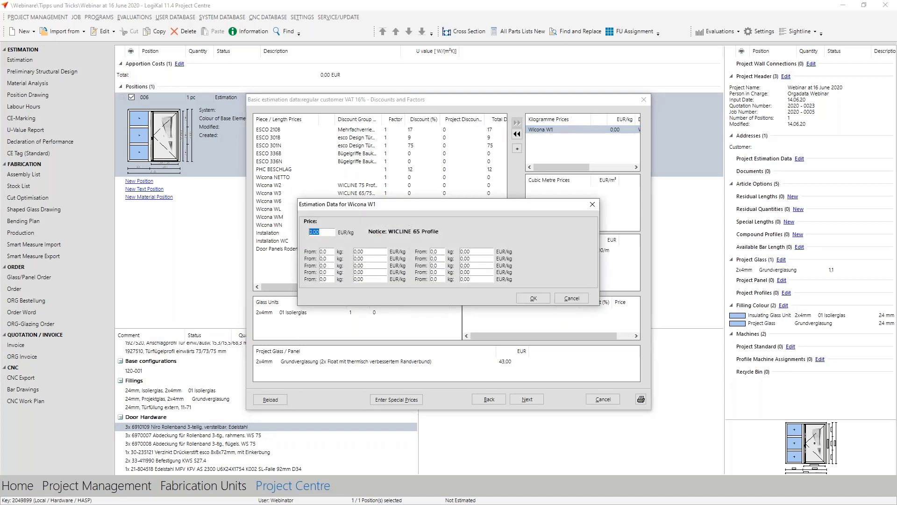
pyautogui.write('5')
pyautogui.click(322, 251)
pyautogui.write('150')
pyautogui.press('Tab')
pyautogui.write('4')
pyautogui.click(533, 298)
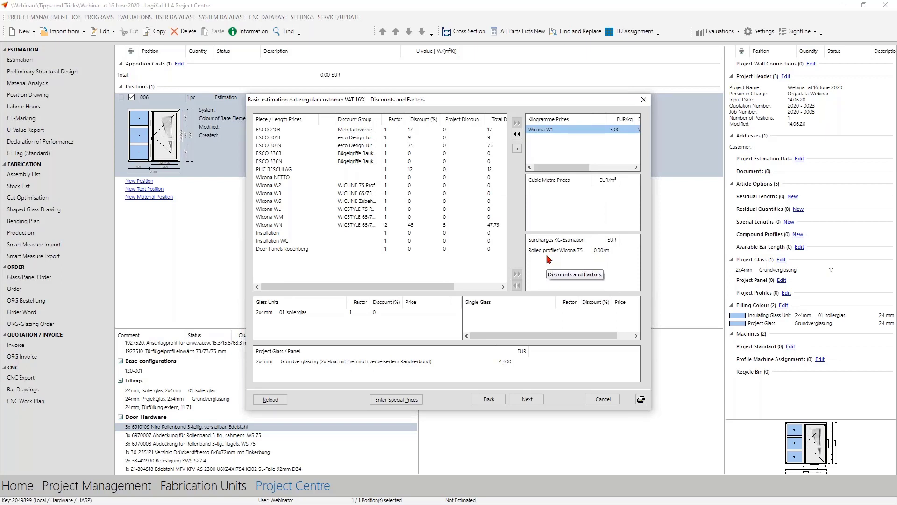
# Step: Set the Wicona 75 EVO 1+2 rolled-profiles surcharge to 7.00 EUR per metre
pyautogui.doubleClick(551, 251)
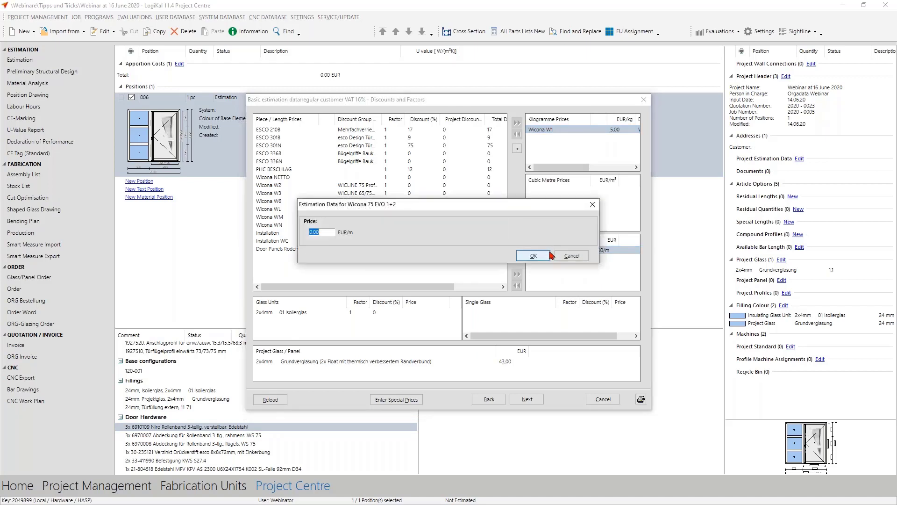
pyautogui.write('7')
pyautogui.click(532, 255)
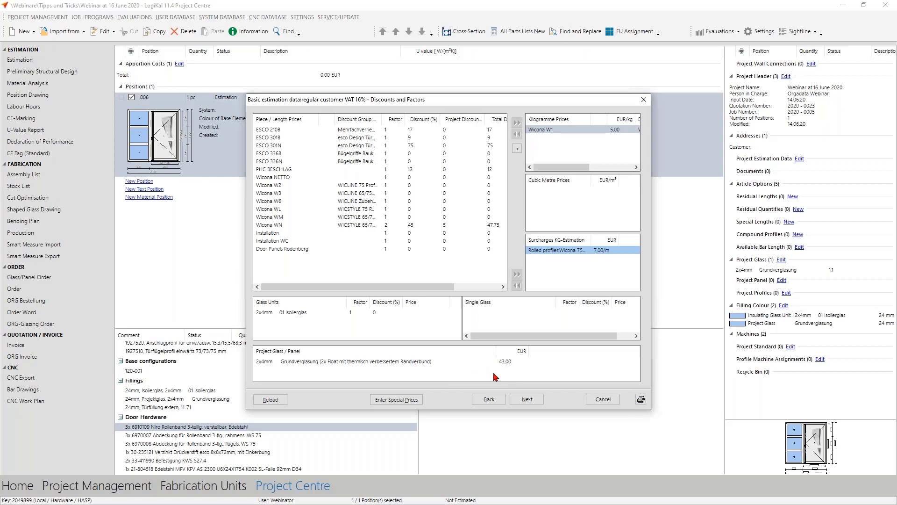
# Step: Accept the estimation data despite the missing-discount warning, returning to door element 006
pyautogui.click(527, 399)
pyautogui.click(555, 400)
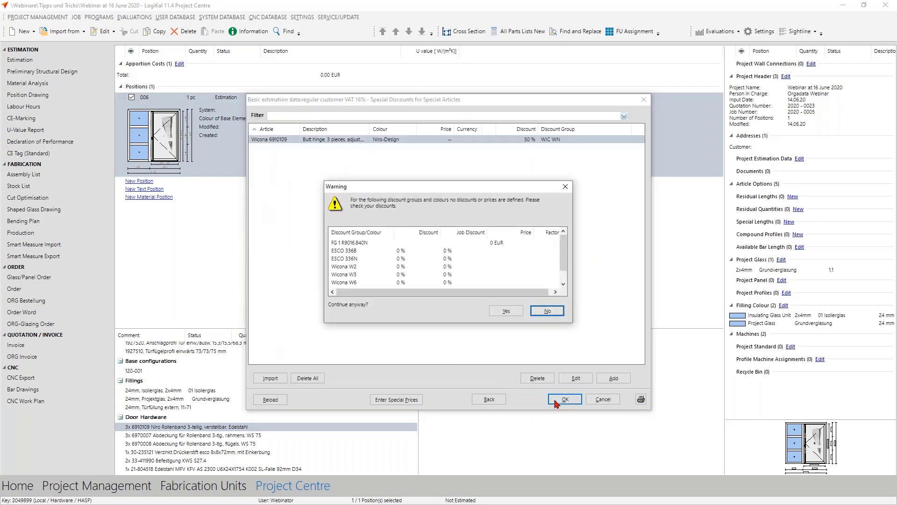
pyautogui.click(514, 311)
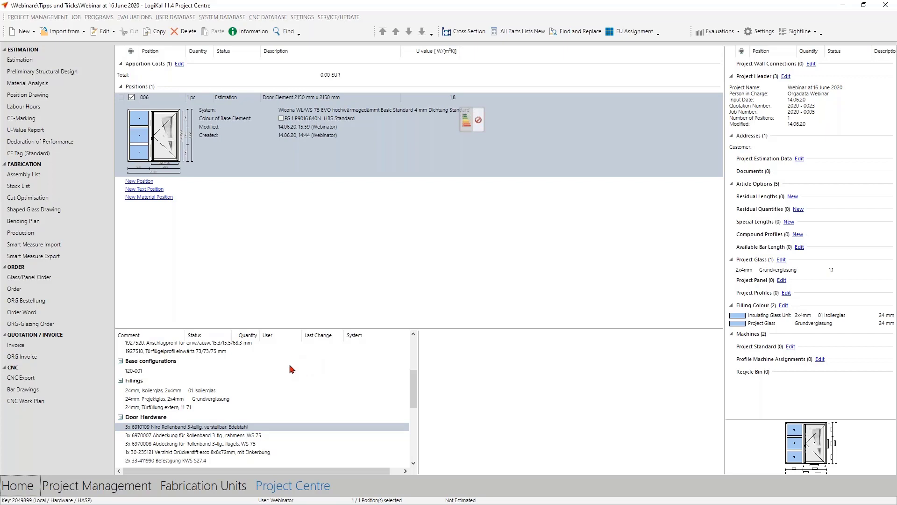
# Step: Show article information for the Wicona 6910109 stainless-steel butt hinge at 142.92 EUR per piece
pyautogui.scroll(2, 290, 372)
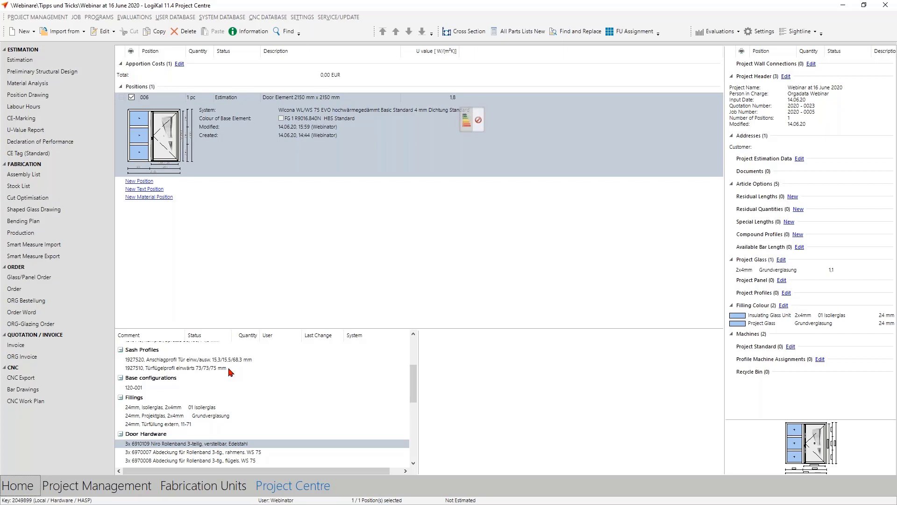
pyautogui.rightClick(210, 449)
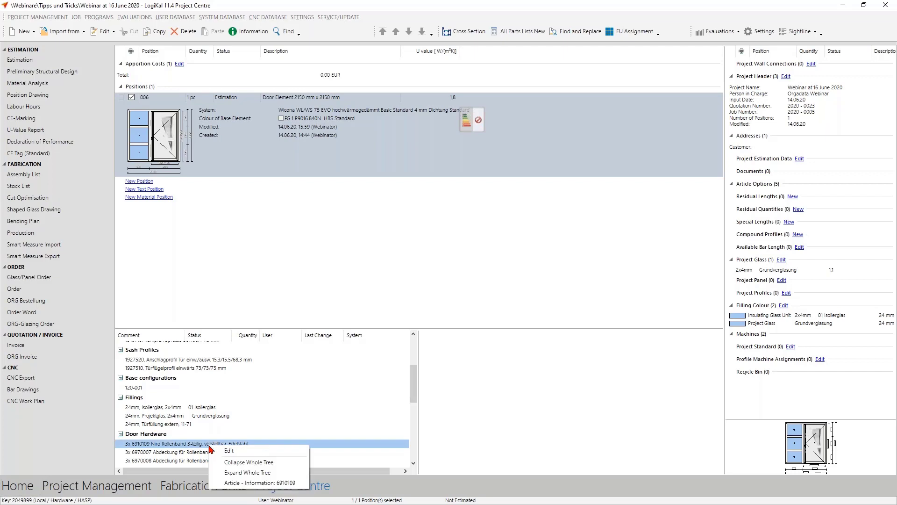
pyautogui.click(243, 482)
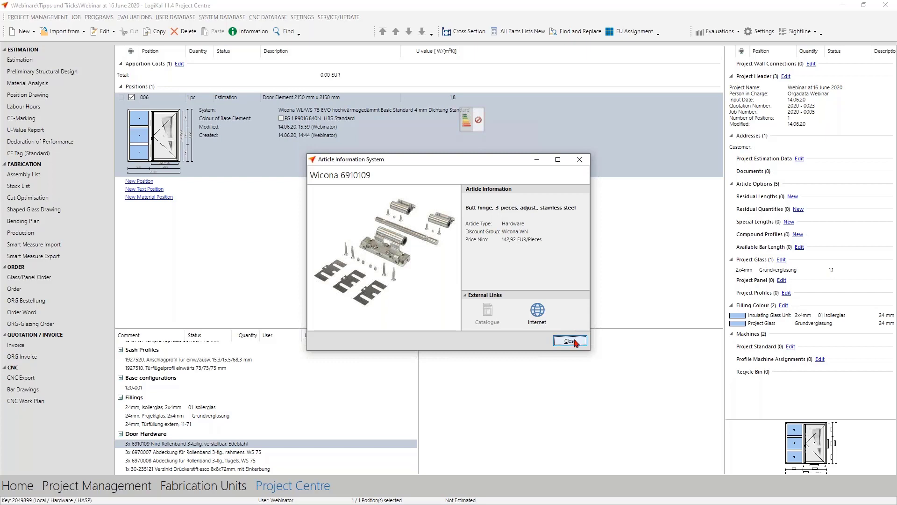
# Step: Close the article information and display the position 006 Estimation report, accepting the missing-discount warning
pyautogui.click(571, 340)
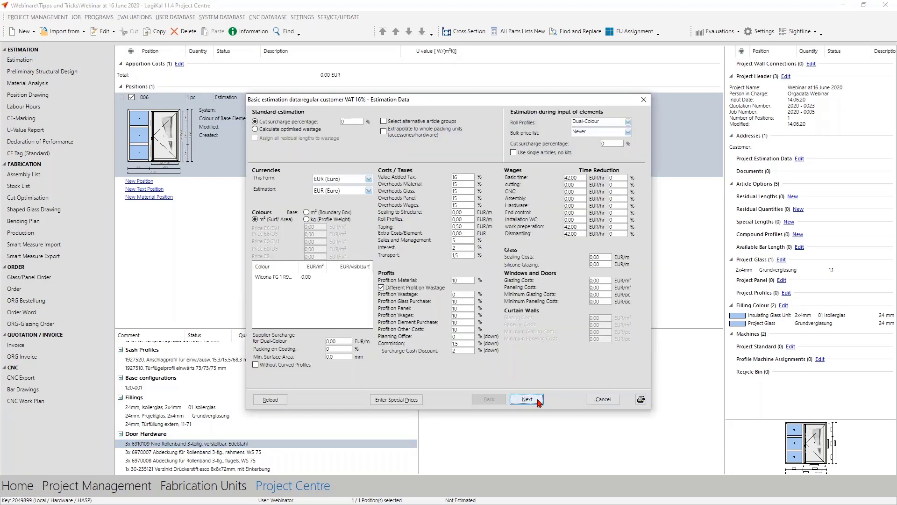
pyautogui.click(526, 398)
pyautogui.click(537, 400)
pyautogui.click(565, 400)
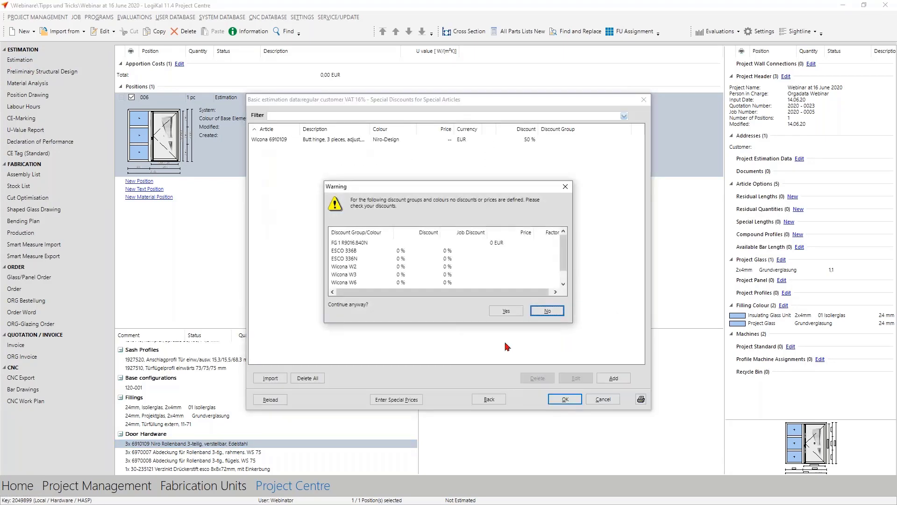
pyautogui.click(506, 310)
pyautogui.click(417, 386)
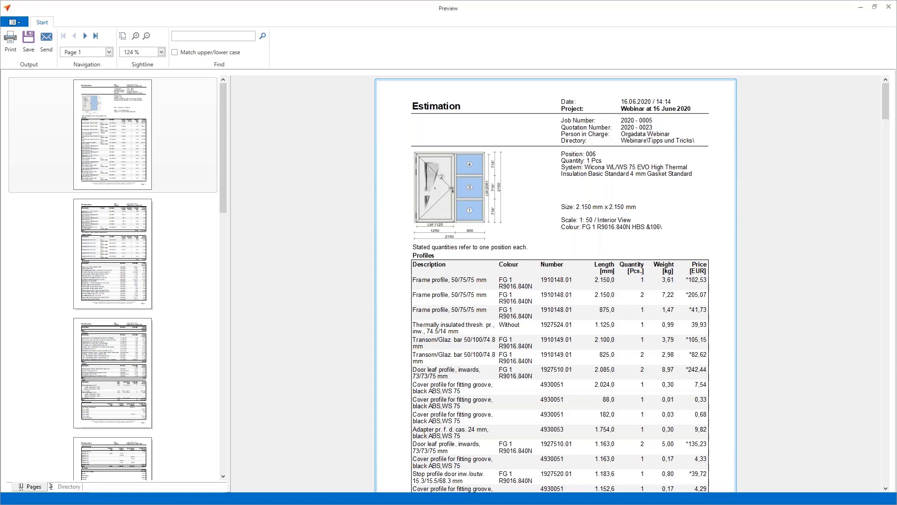
# Step: Scroll to glass total 1.614,23 EUR and discount-group sums: profiles 1.206,22, accessories 1.816,46, hardware 688,06
pyautogui.scroll(-3, 410, 257)
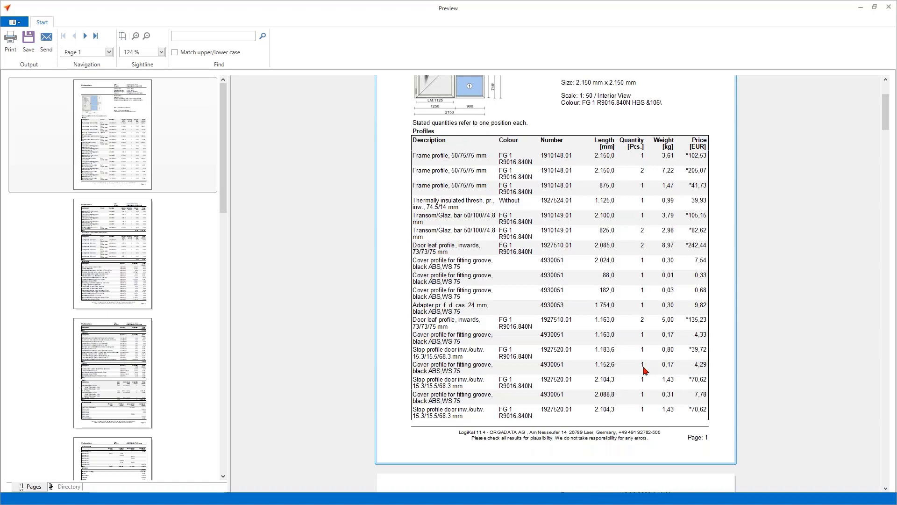
pyautogui.scroll(-6, 540, 374)
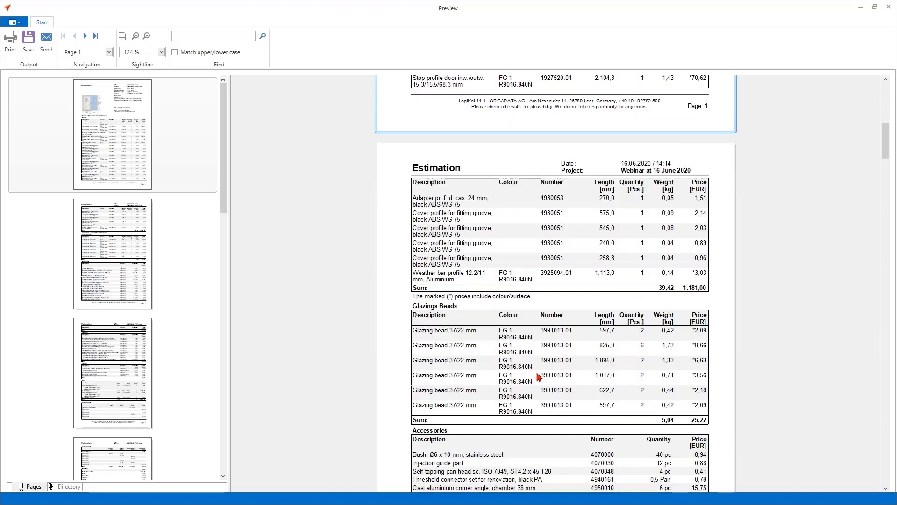
pyautogui.scroll(-9, 538, 376)
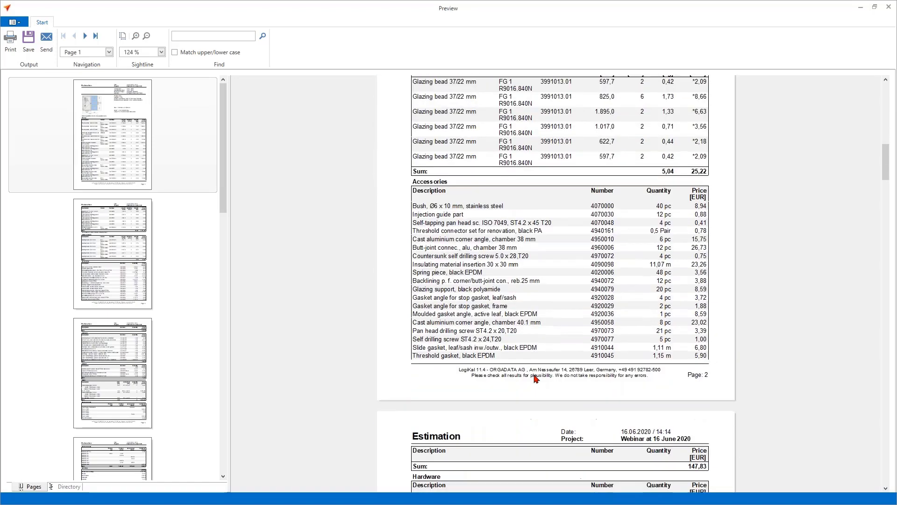
pyautogui.scroll(-1, 536, 378)
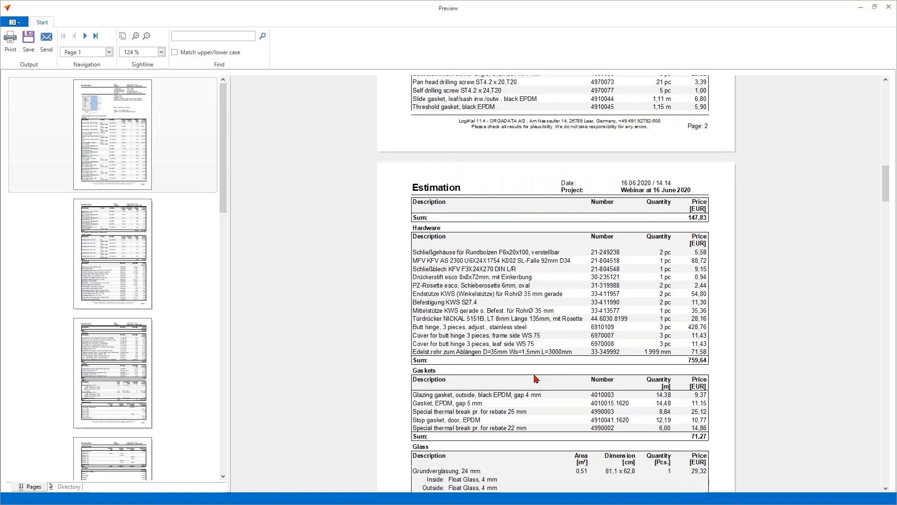
pyautogui.scroll(-4, 535, 378)
pyautogui.scroll(-3, 540, 418)
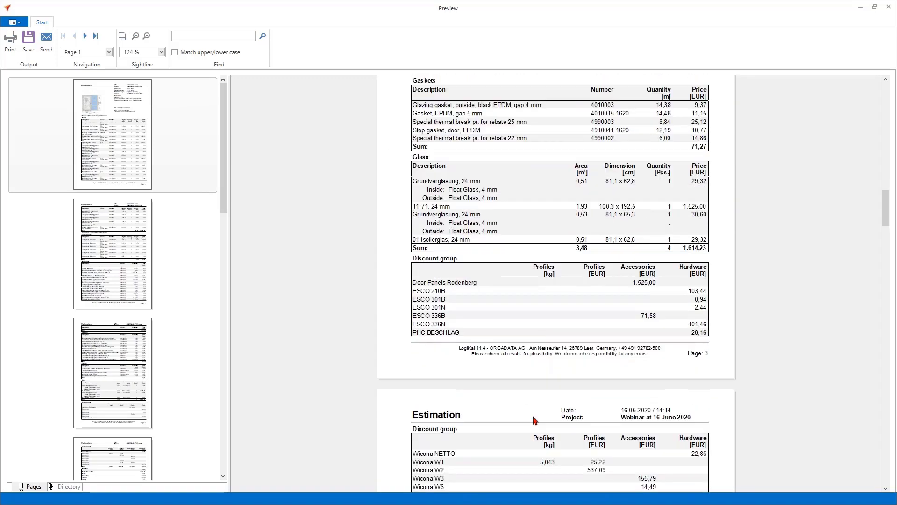
pyautogui.scroll(-1, 536, 388)
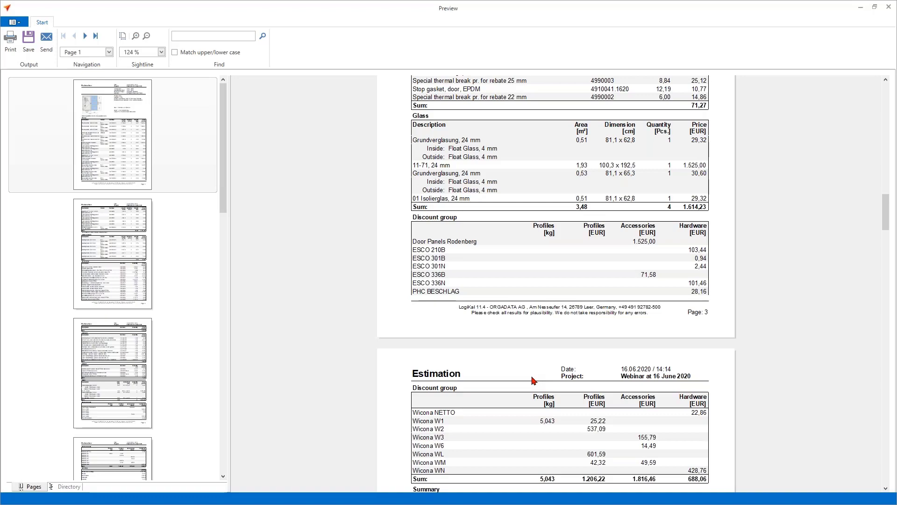
# Step: Scroll through pages 5–7 to the Summary: Net Total 5.688,57 and estimated price 7.093,36 EUR
pyautogui.scroll(-15, 537, 374)
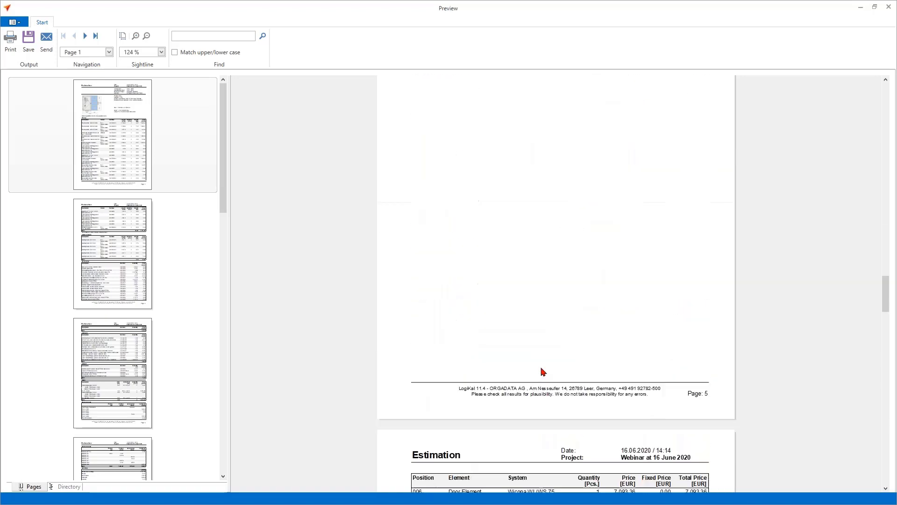
pyautogui.scroll(-10, 542, 371)
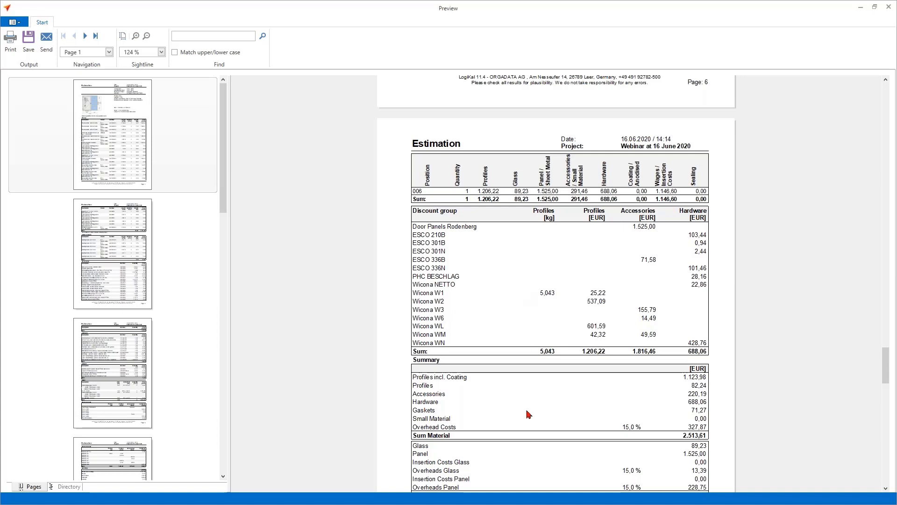
pyautogui.scroll(-3, 528, 413)
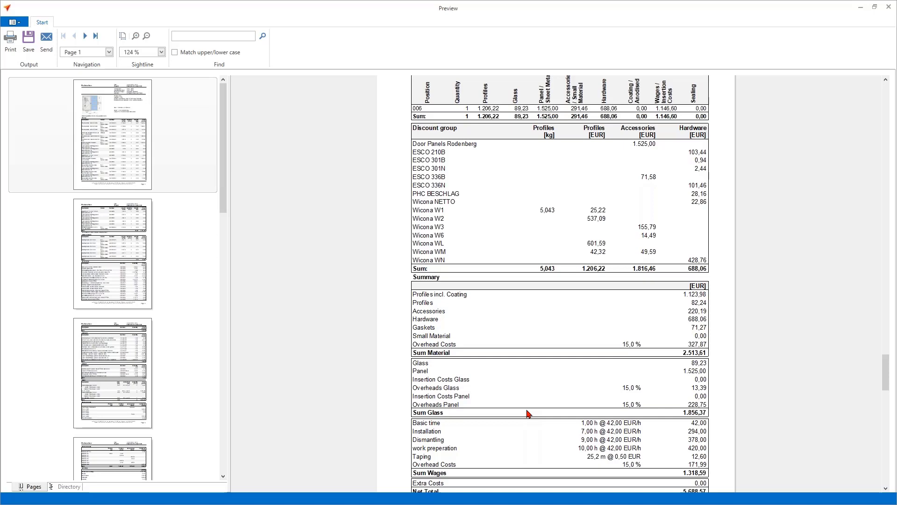
pyautogui.scroll(-5, 528, 383)
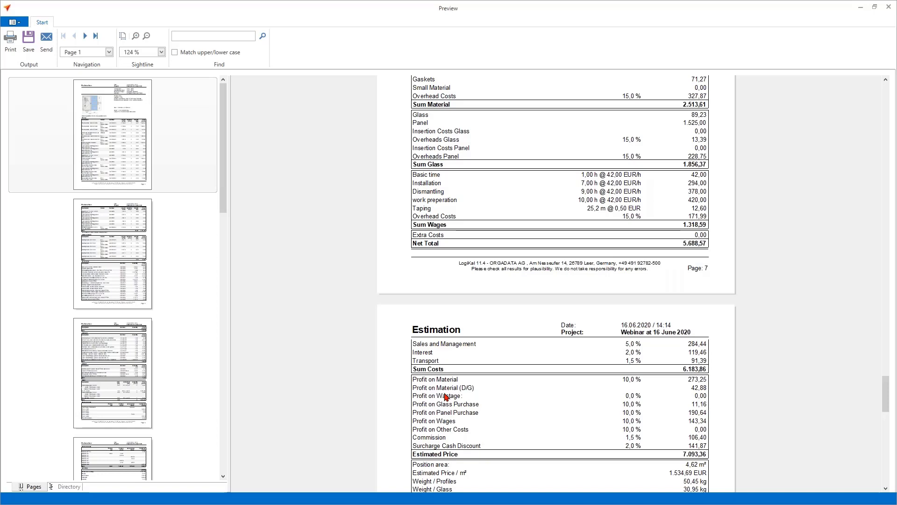
# Step: Check the Estimated Price / m² of 1.534,69 EUR, then close the preview, answering the save query
pyautogui.scroll(5, 446, 396)
pyautogui.scroll(-2, 453, 393)
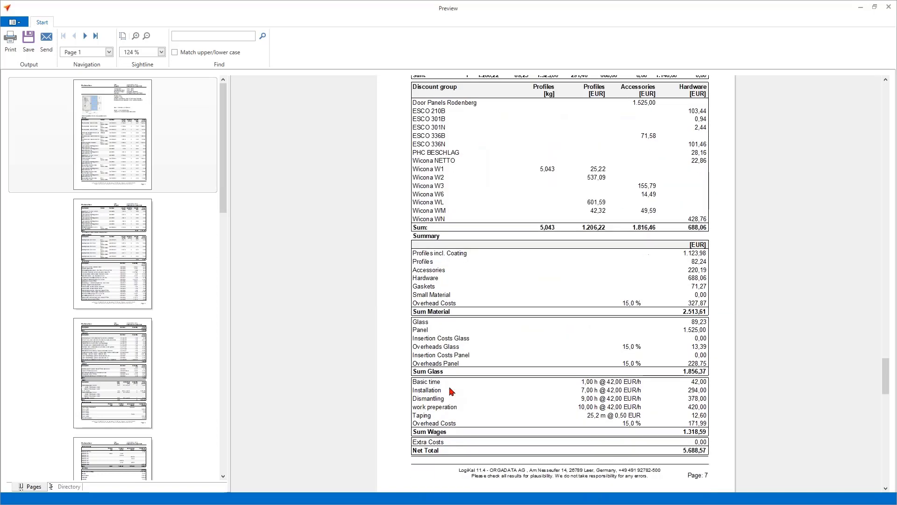
pyautogui.scroll(-1, 451, 390)
pyautogui.scroll(-6, 451, 391)
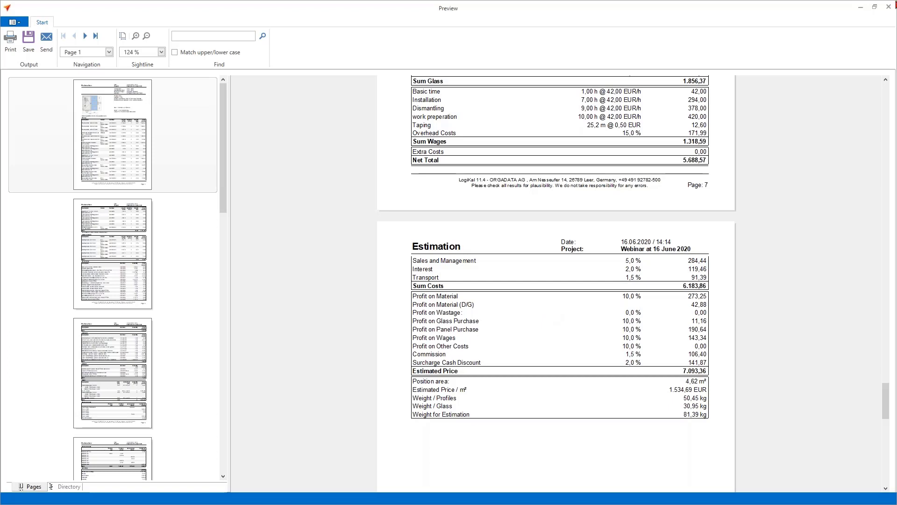
pyautogui.press('Escape')
pyautogui.click(453, 288)
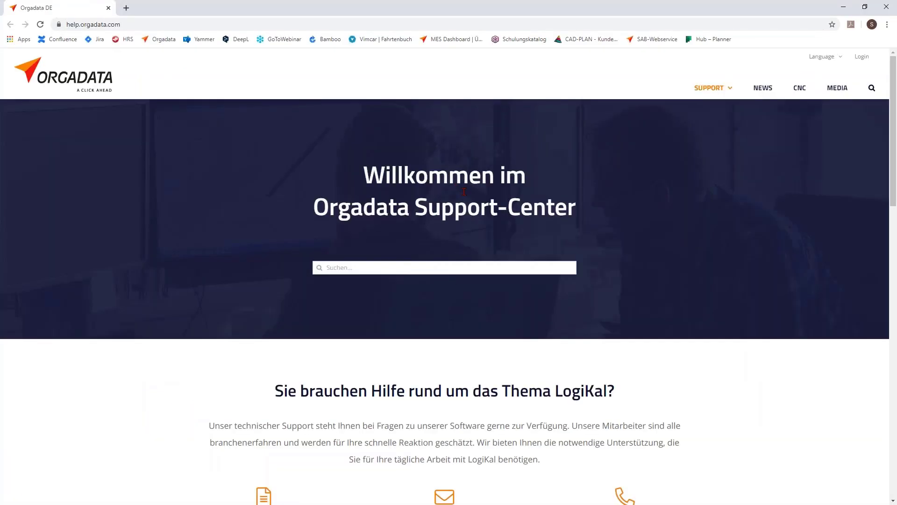
# Step: Switch the Orgadata Support Centre to English and show the Downloads page's Report Templates list
pyautogui.click(817, 71)
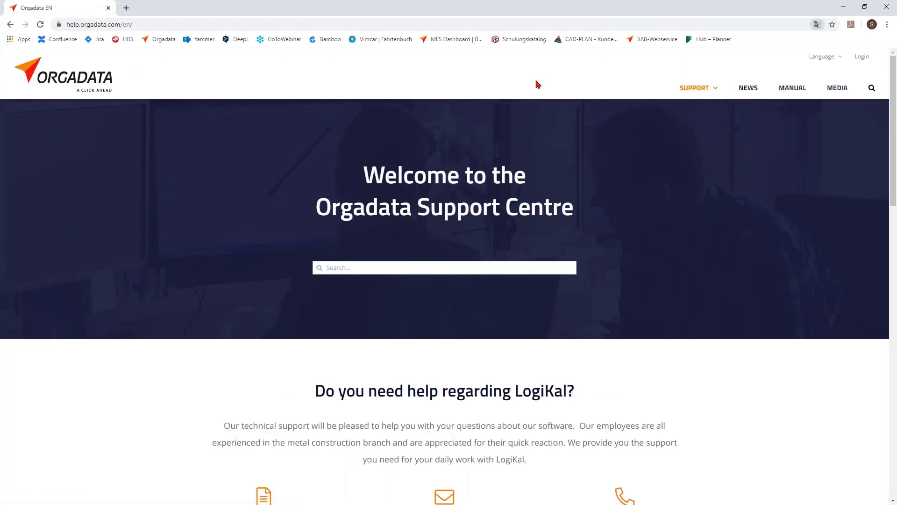
pyautogui.moveTo(687, 85)
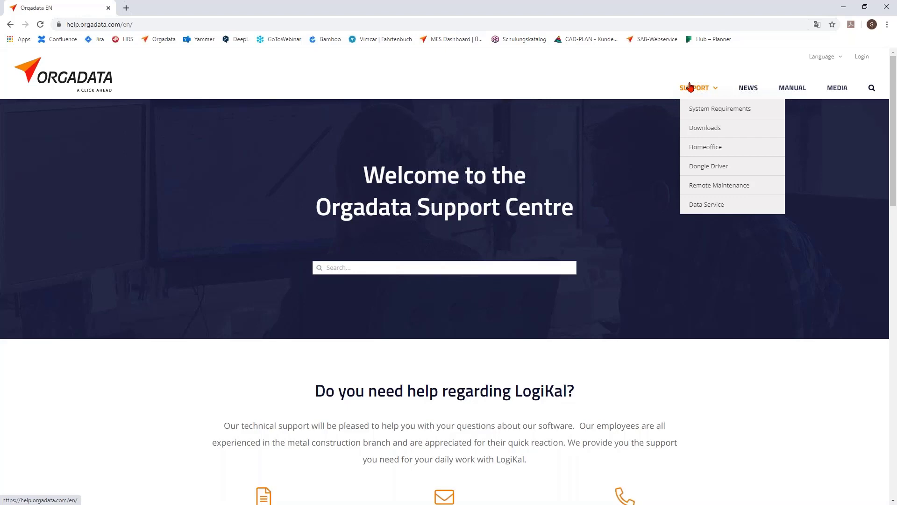
pyautogui.click(702, 132)
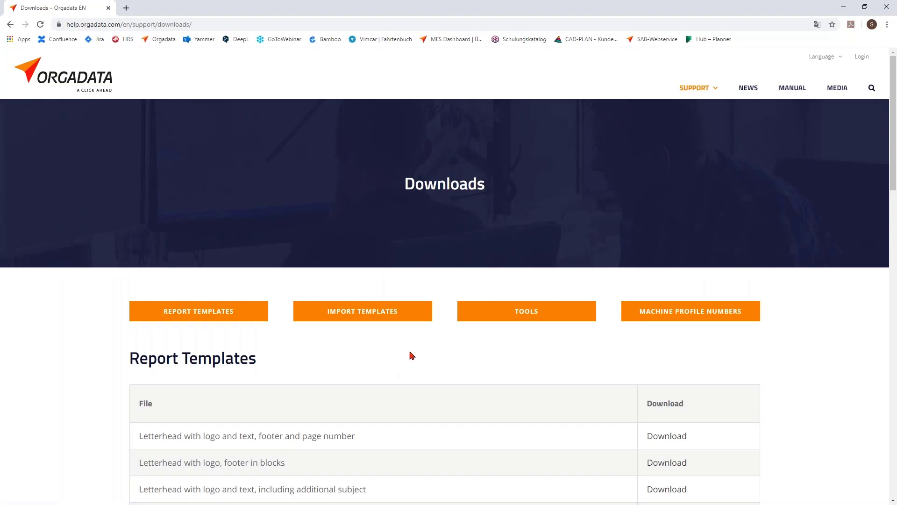
pyautogui.scroll(-2, 411, 356)
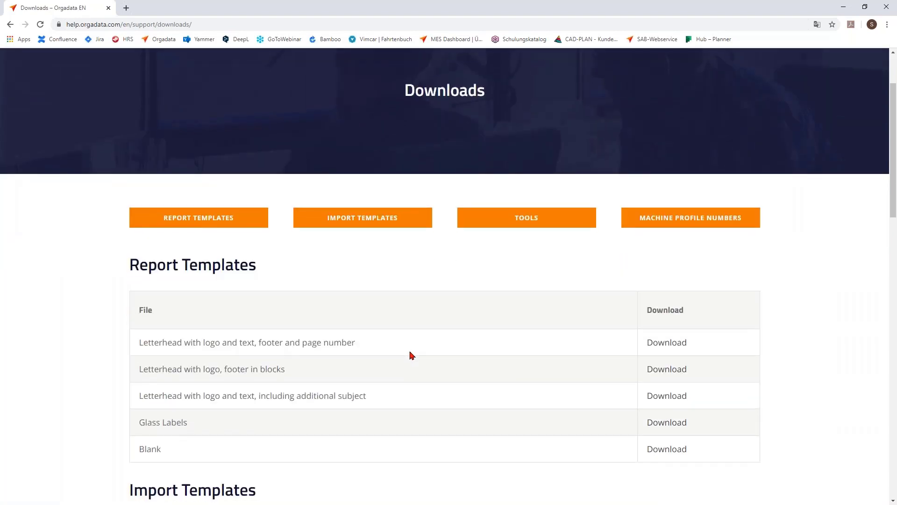
pyautogui.scroll(-3, 411, 356)
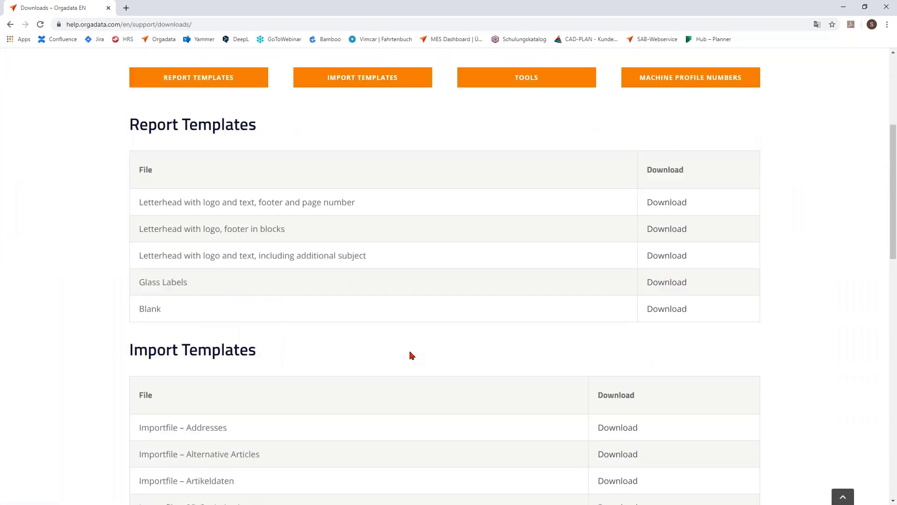
pyautogui.scroll(-4, 407, 348)
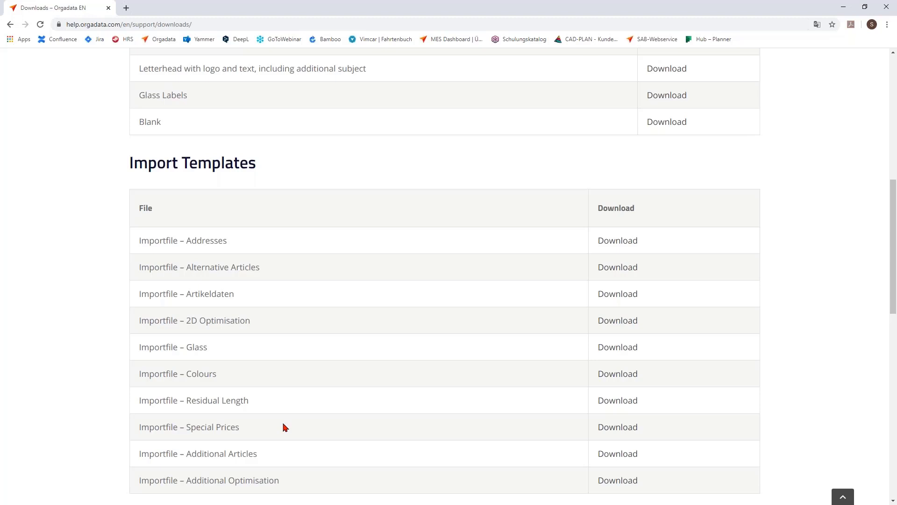
pyautogui.scroll(9, 460, 344)
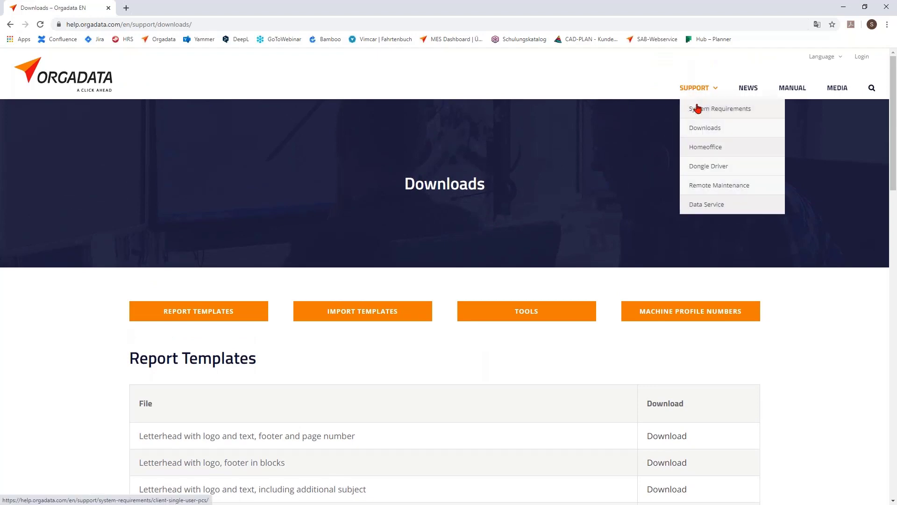
# Step: Show the Client/single-user PCs system requirements page under SUPPORT
pyautogui.click(698, 110)
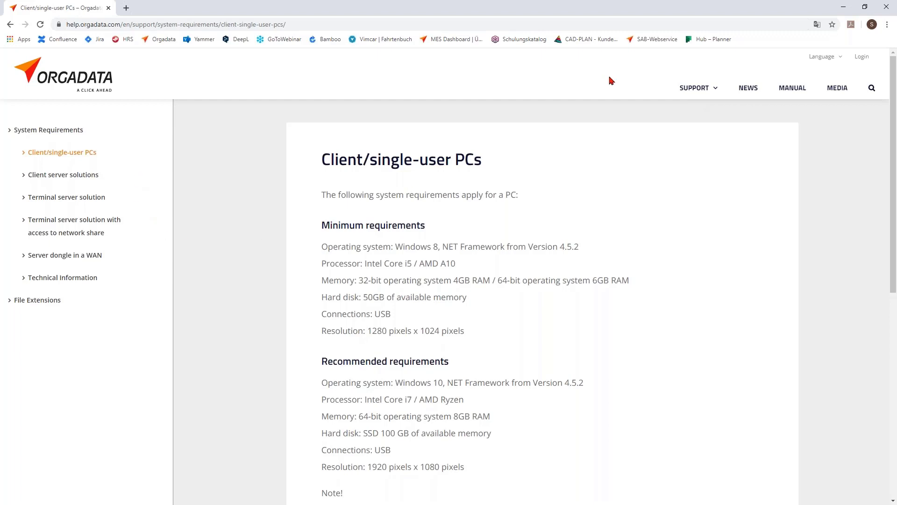
pyautogui.moveTo(692, 95)
# Step: Go to the SUPPORT > Data Service page on customised databases and reports
pyautogui.click(706, 205)
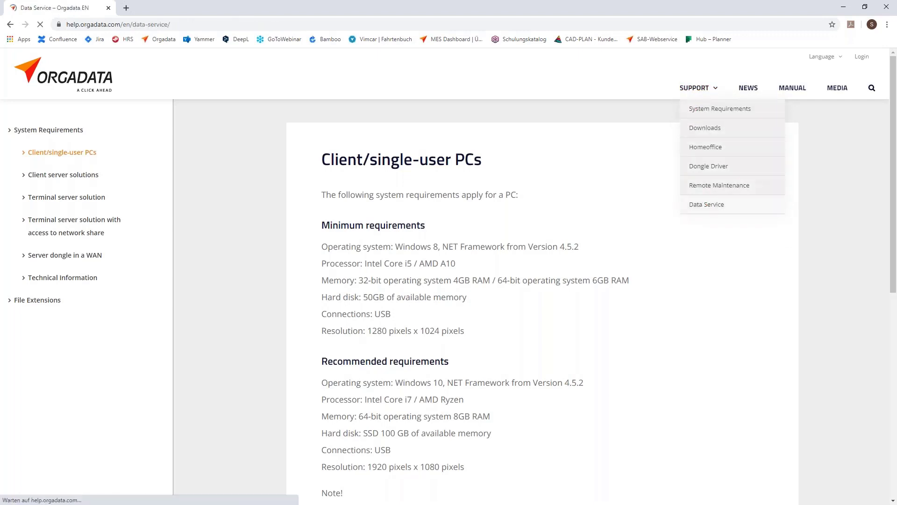